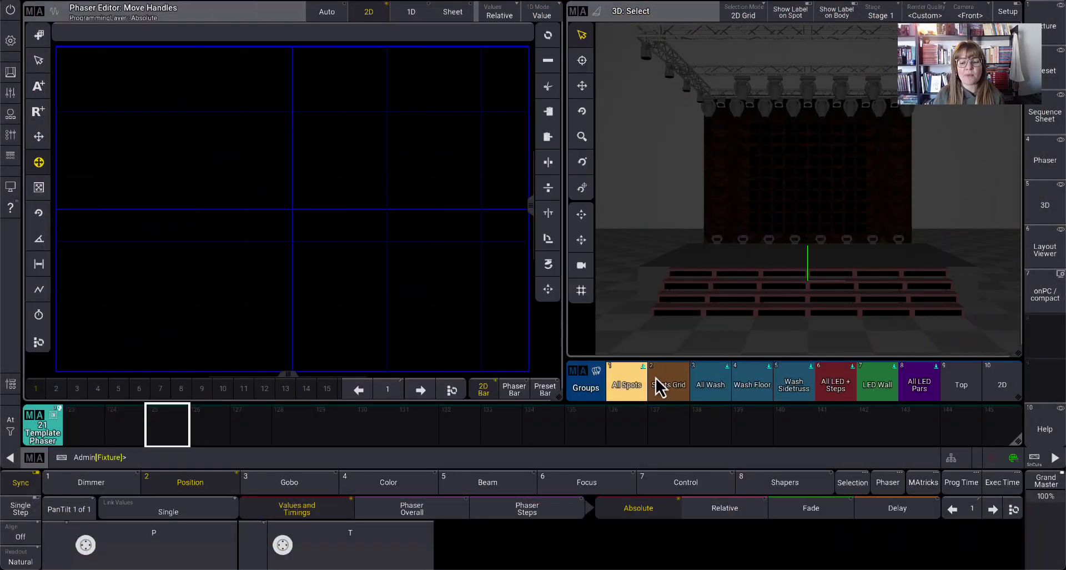
# Step: Select the Spots Grid group, turn its fixtures on and set their tilt to -82.64 in step 1
pyautogui.click(662, 381)
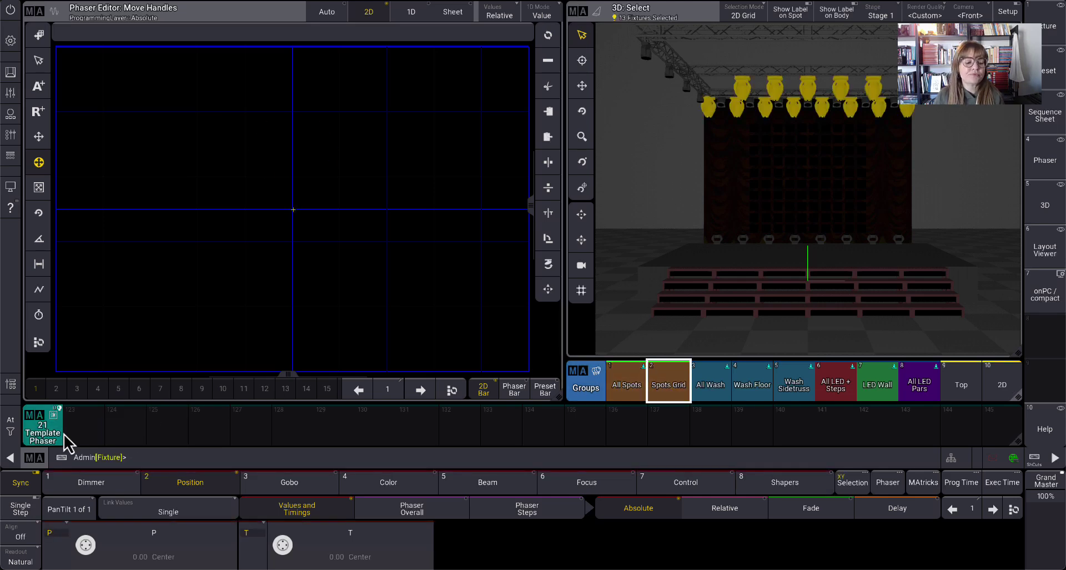
pyautogui.click(16, 436)
pyautogui.click(212, 411)
pyautogui.scroll(-5, 283, 547)
pyautogui.scroll(-15, 283, 547)
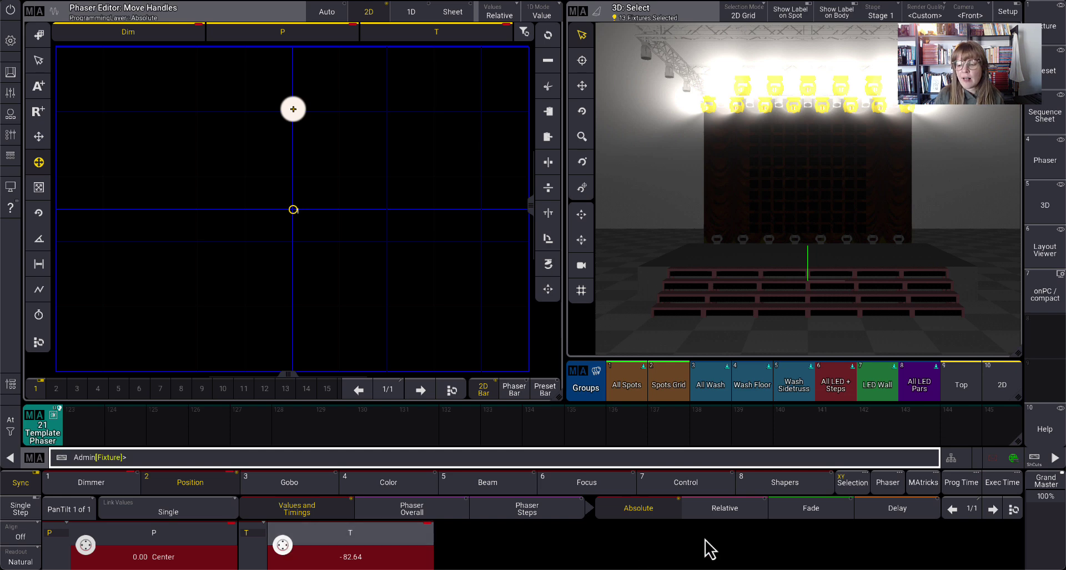
# Step: Add a second phaser step, limit playback to a single step, and set the tilt to -29.04
pyautogui.click(994, 511)
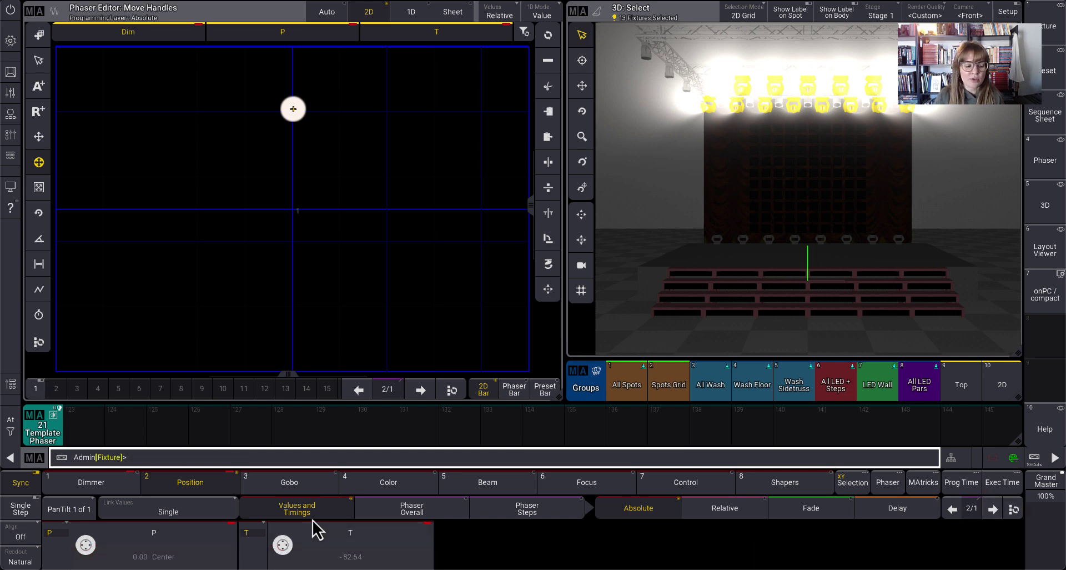
pyautogui.click(28, 511)
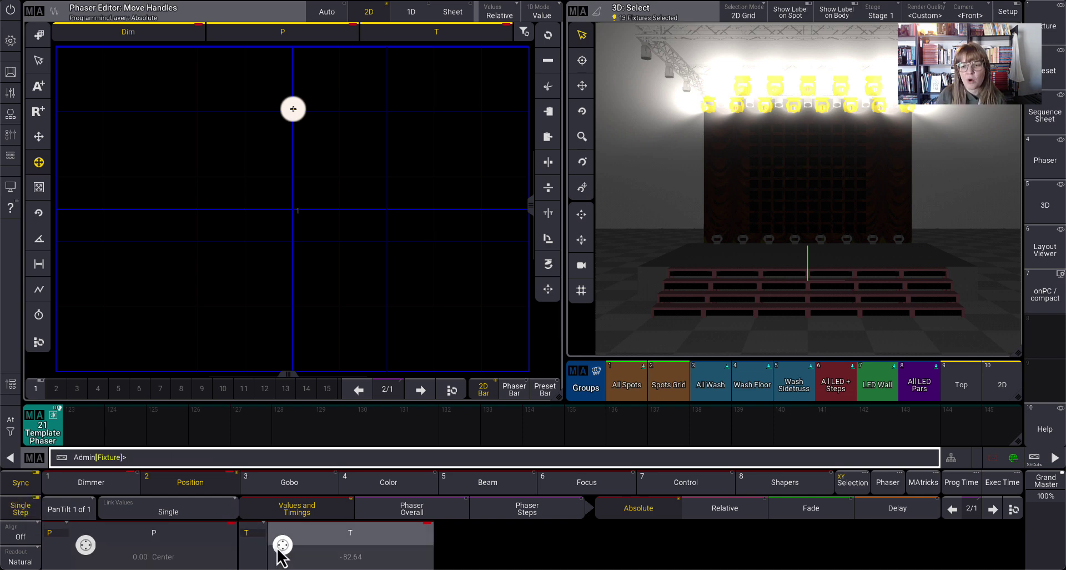
pyautogui.scroll(10, 283, 545)
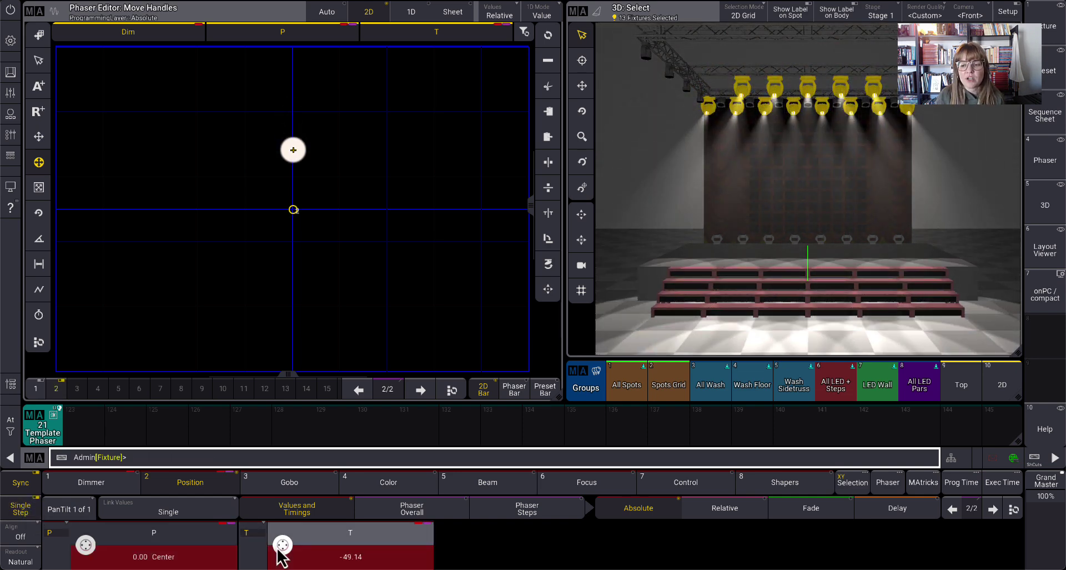
pyautogui.scroll(6, 282, 547)
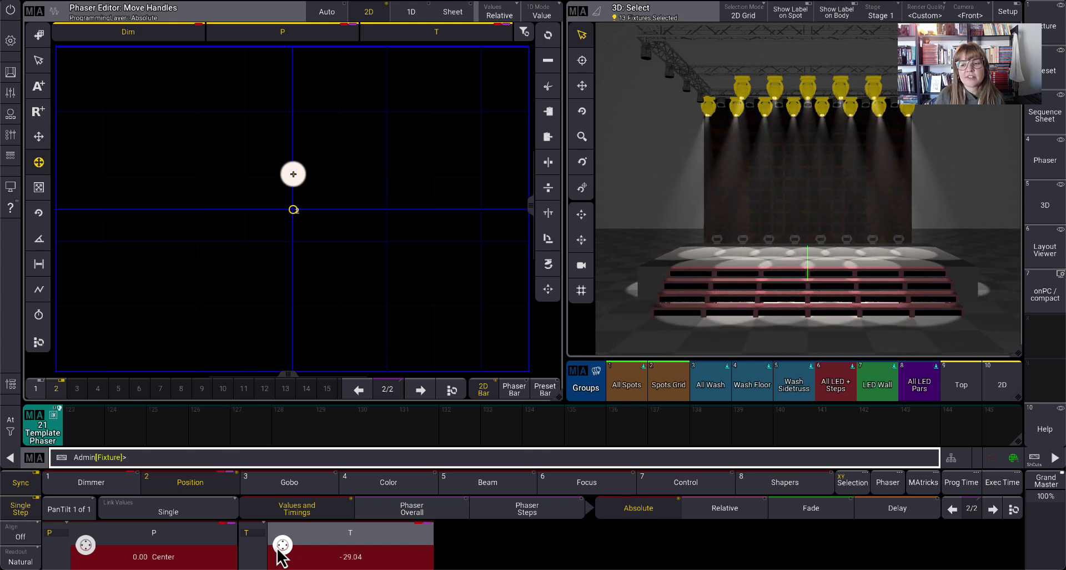
# Step: Set the dimmer to 0 (Closed) in step 2 and turn off Single Step
pyautogui.click(84, 487)
pyautogui.click(157, 555)
pyautogui.click(326, 342)
pyautogui.click(385, 364)
pyautogui.click(25, 511)
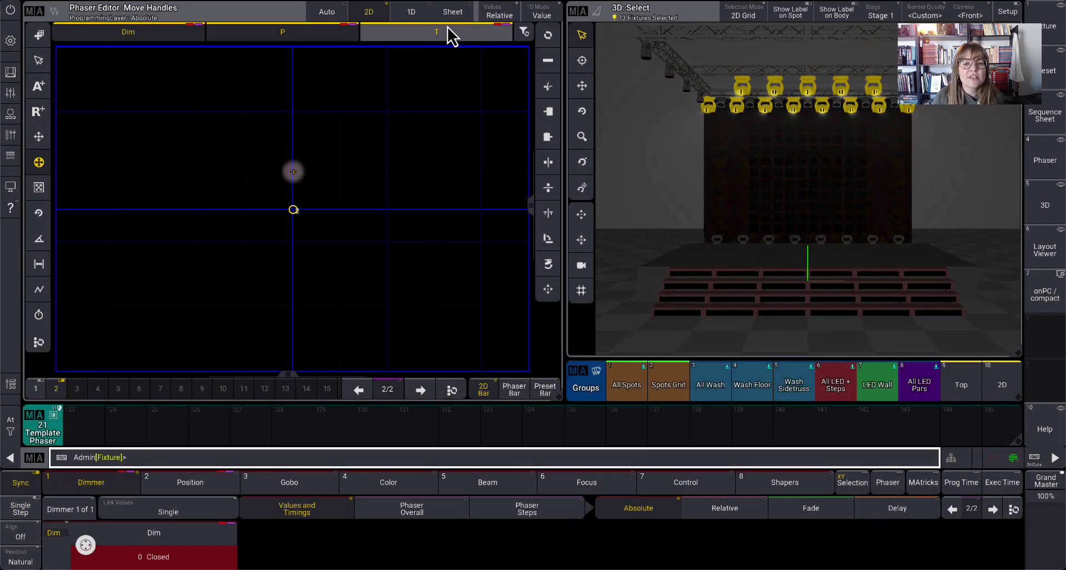
# Step: Show the phaser in the 1D view and remove the Pan attribute from it
pyautogui.click(402, 11)
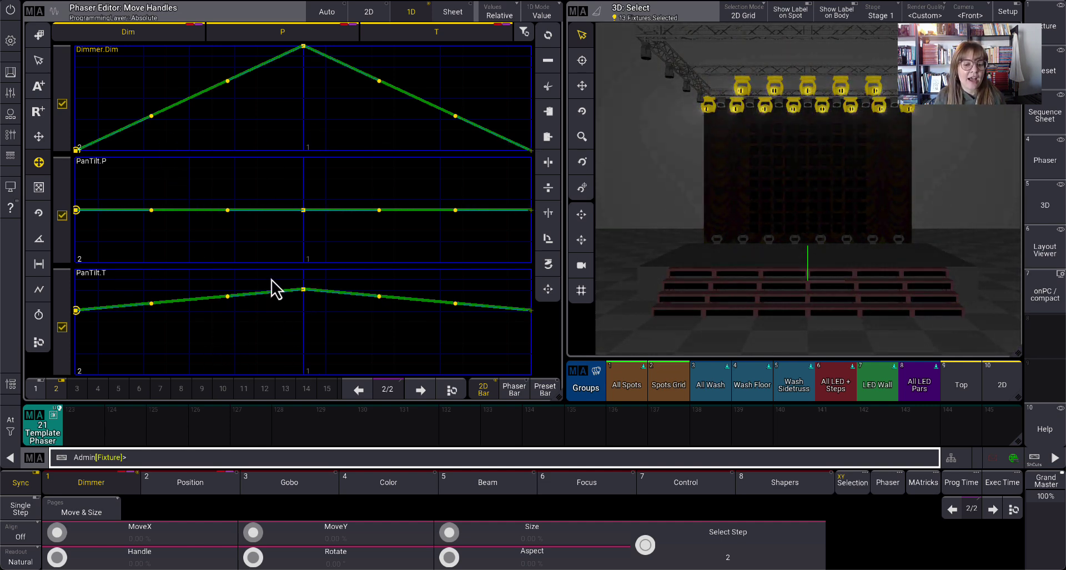
pyautogui.click(192, 483)
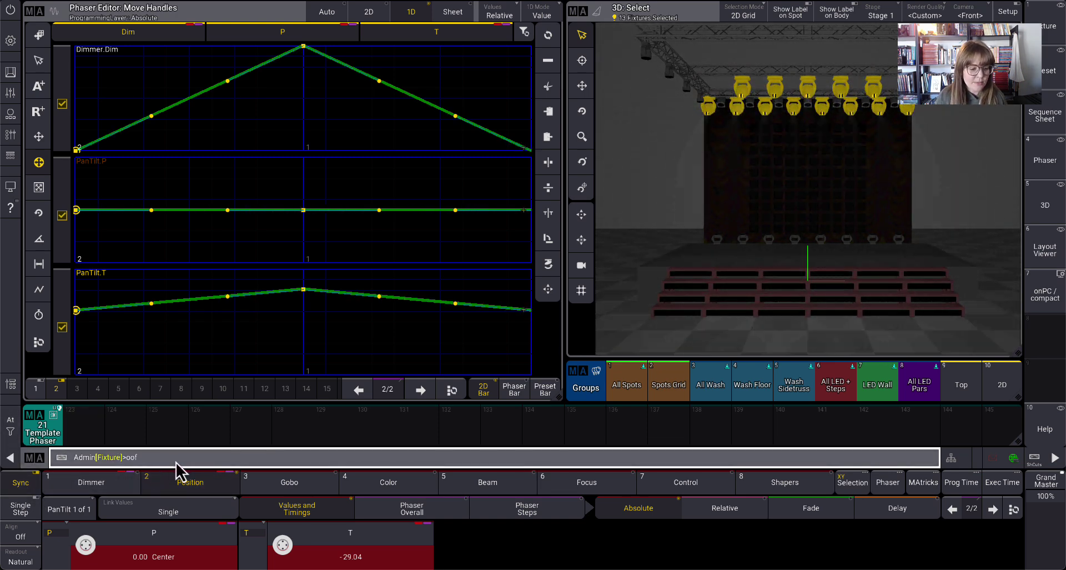
pyautogui.click(190, 553)
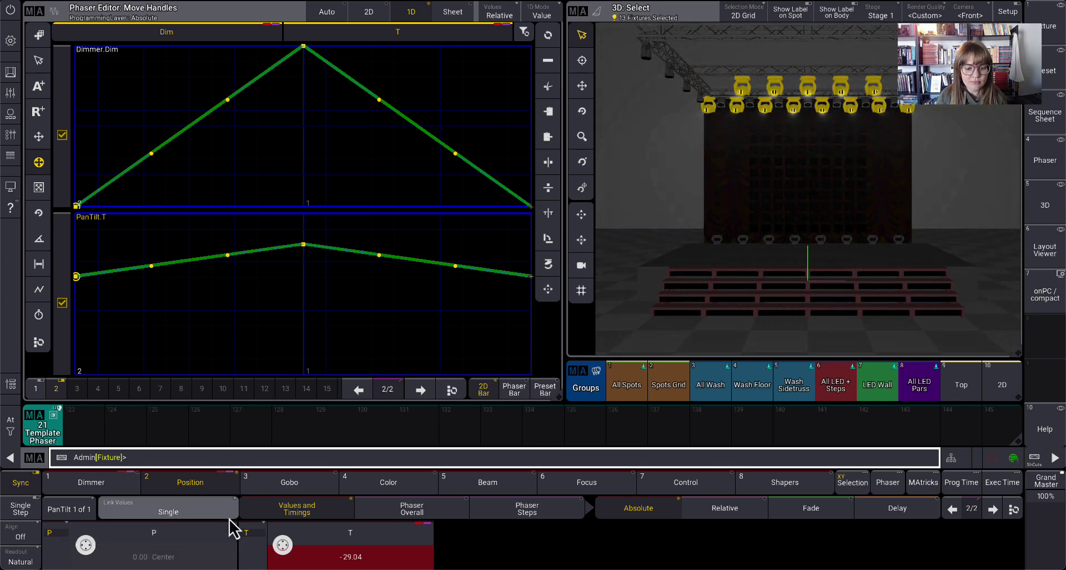
# Step: Set the phaser's overall Measure to 2.00 for the dimmer and tilt
pyautogui.click(109, 492)
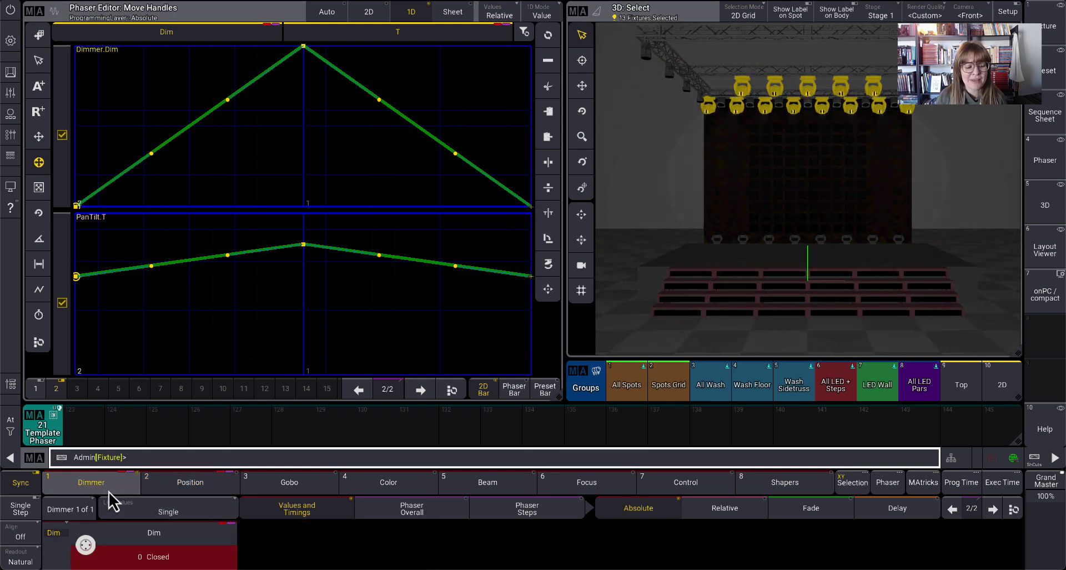
pyautogui.click(438, 514)
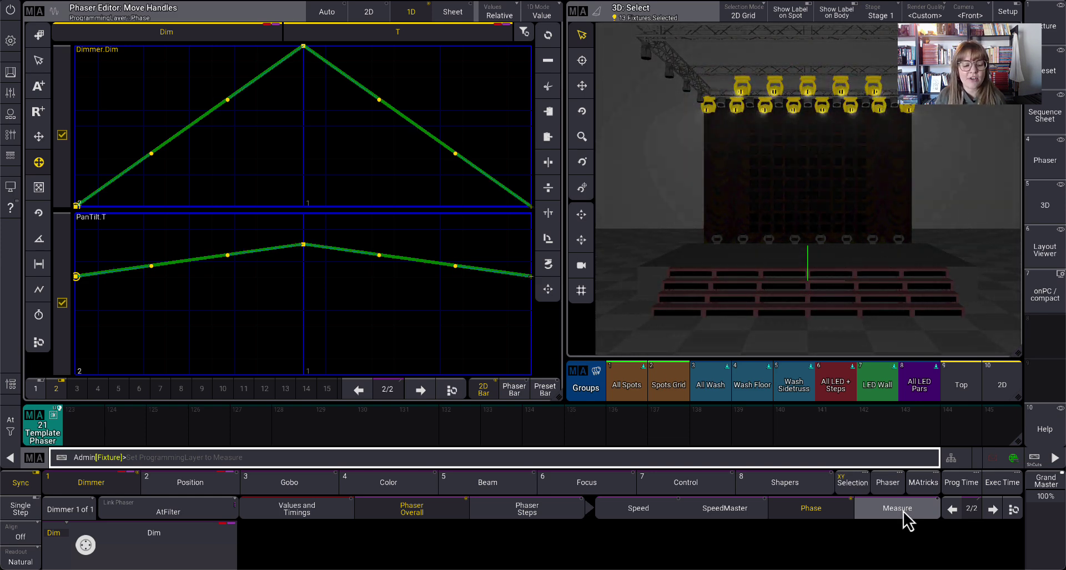
pyautogui.click(883, 520)
pyautogui.click(183, 562)
pyautogui.write('0')
pyautogui.press('Return')
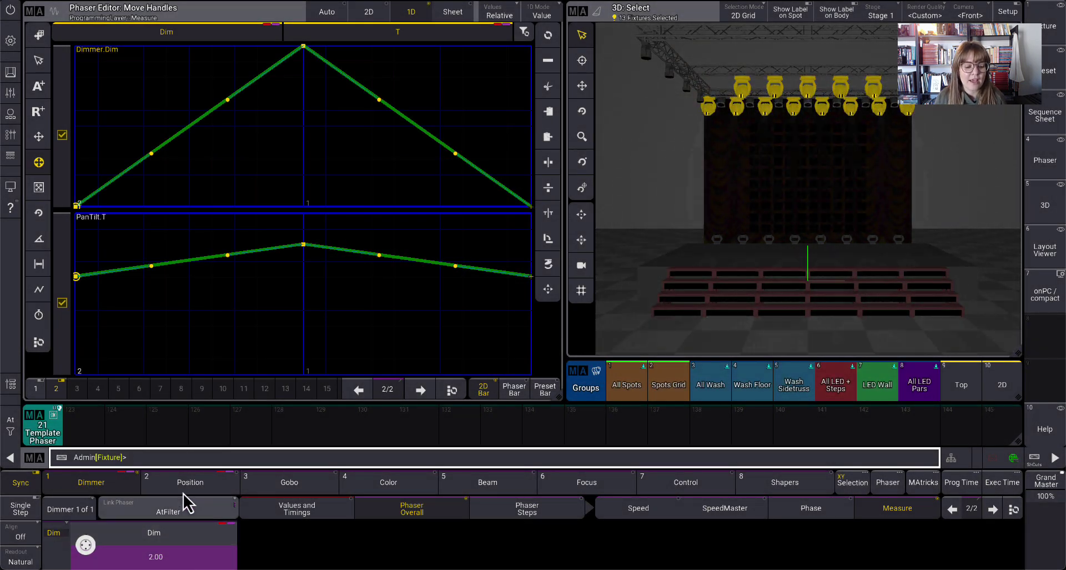
pyautogui.click(191, 484)
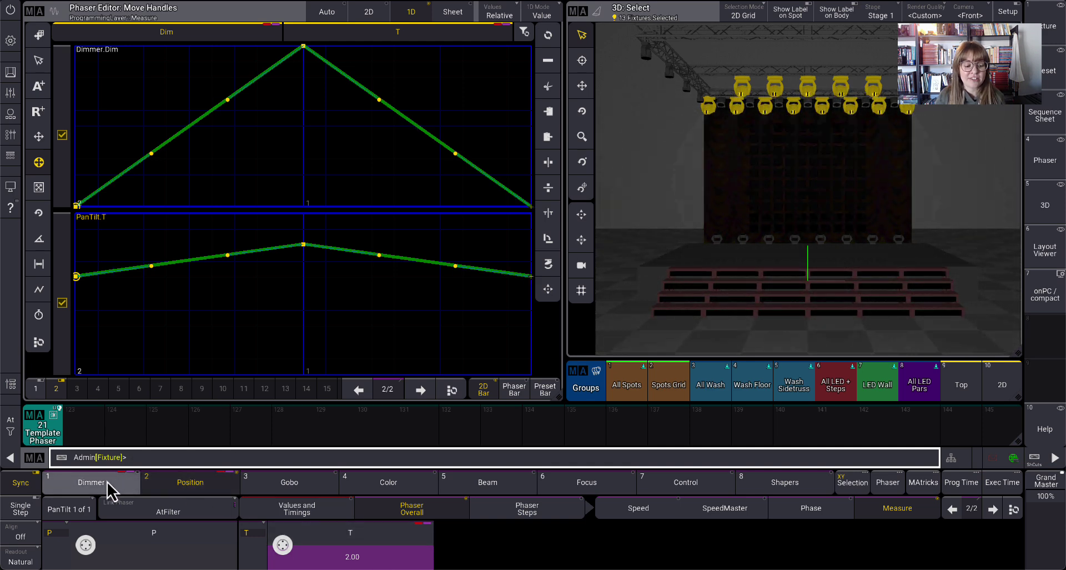
pyautogui.click(108, 481)
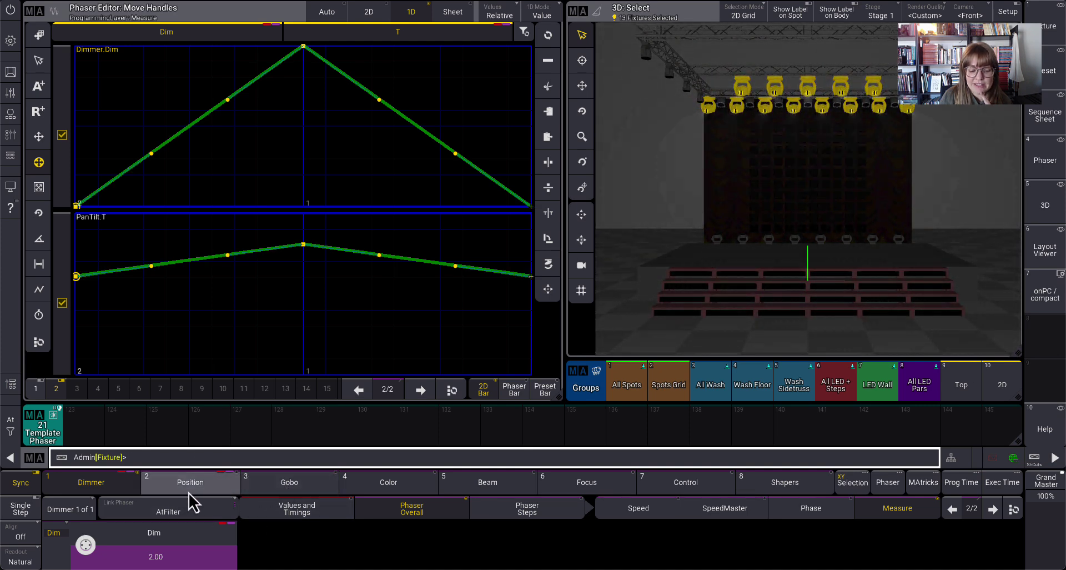
# Step: Set Link Phaser to Single and reduce the dimmer's Width to 64% in step 1
pyautogui.click(534, 512)
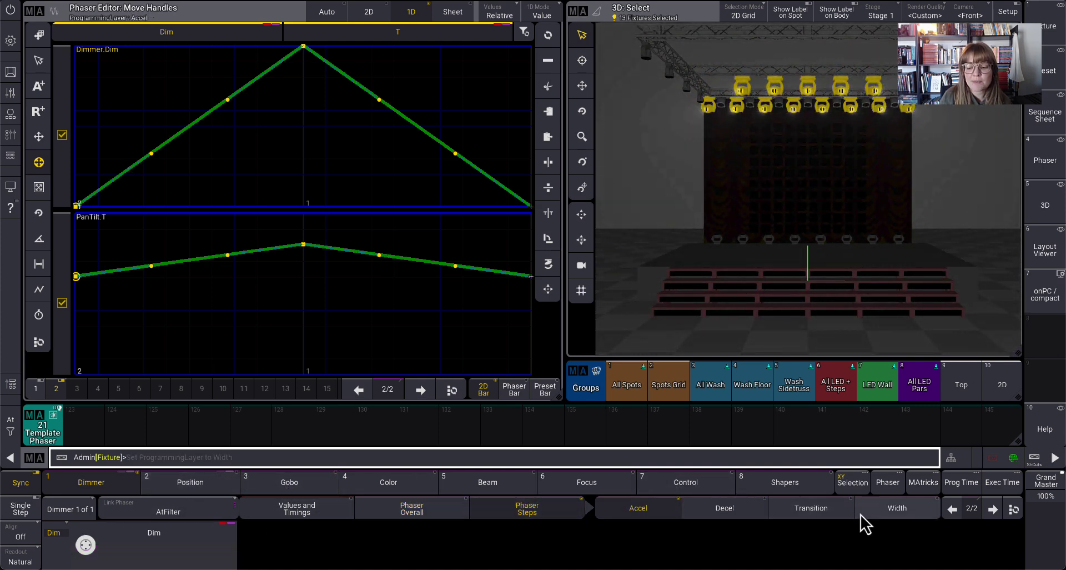
pyautogui.click(953, 510)
pyautogui.moveTo(86, 545); pyautogui.dragTo(88, 549)
pyautogui.click(194, 512)
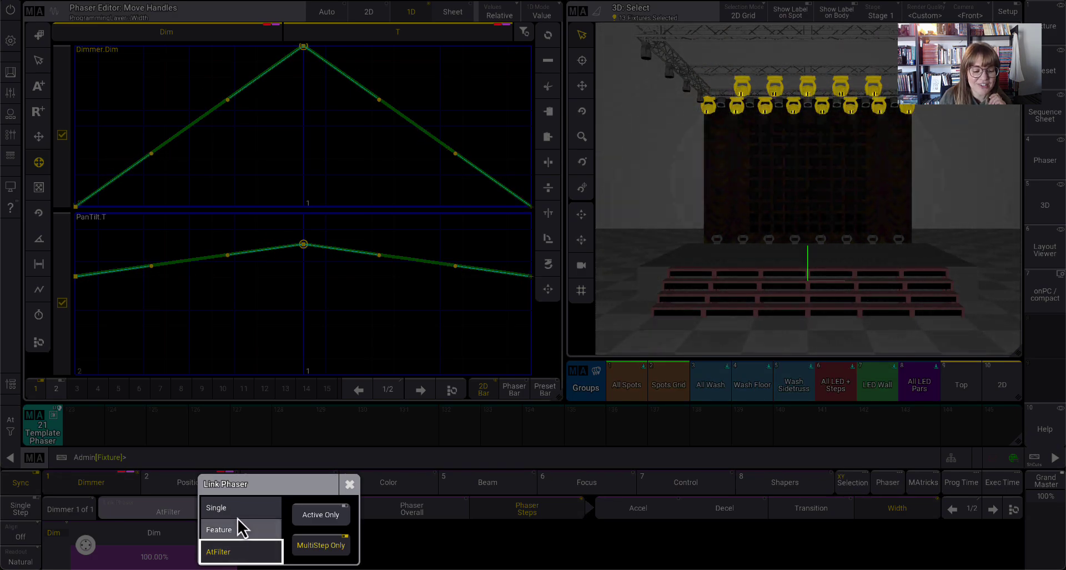
pyautogui.click(238, 514)
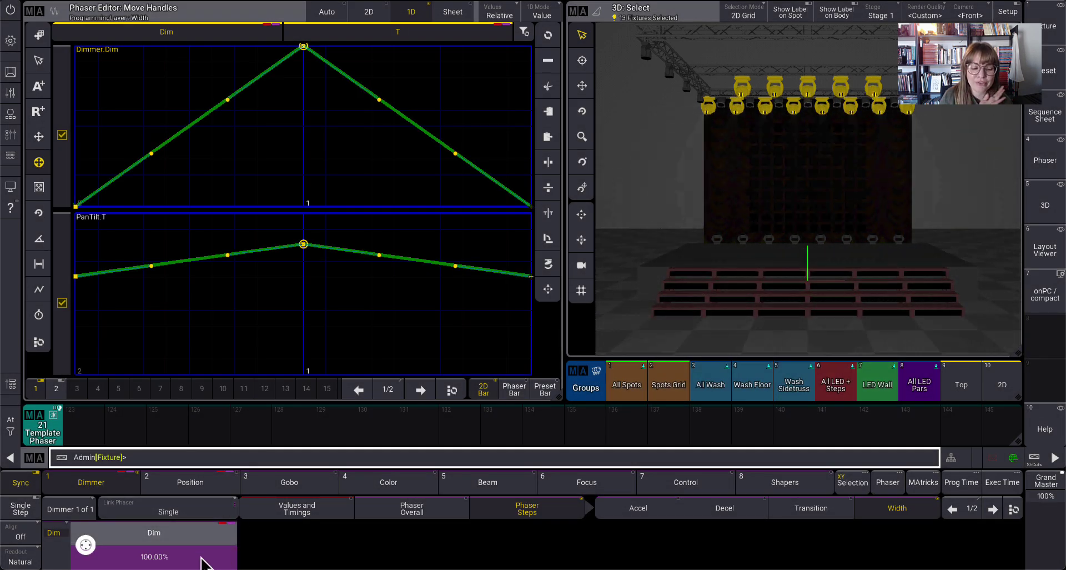
pyautogui.moveTo(86, 550); pyautogui.dragTo(86, 556)
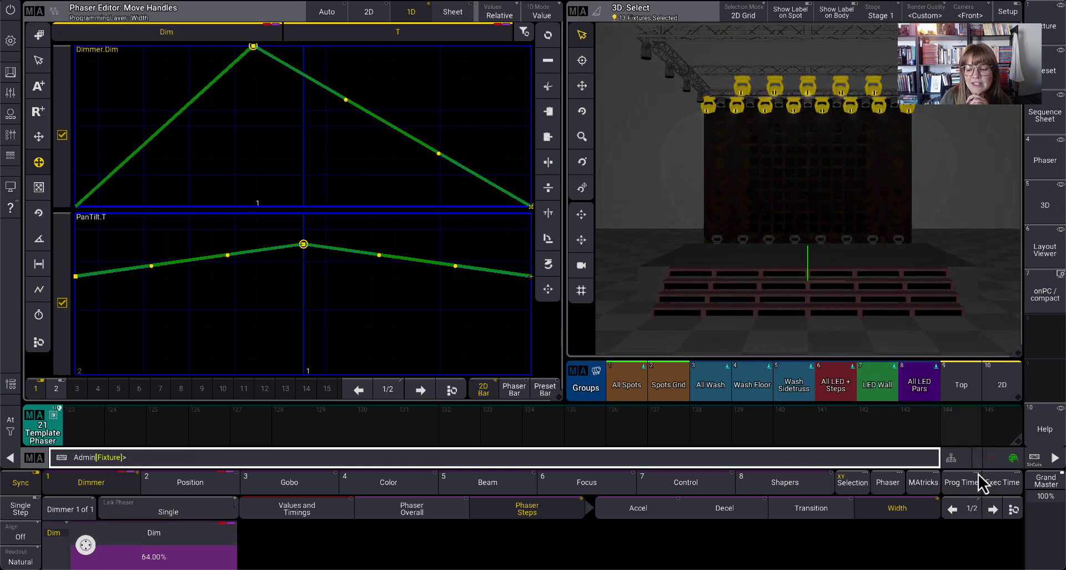
# Step: Set the dimmer's Transition to 15% in step 2
pyautogui.click(990, 503)
pyautogui.click(848, 517)
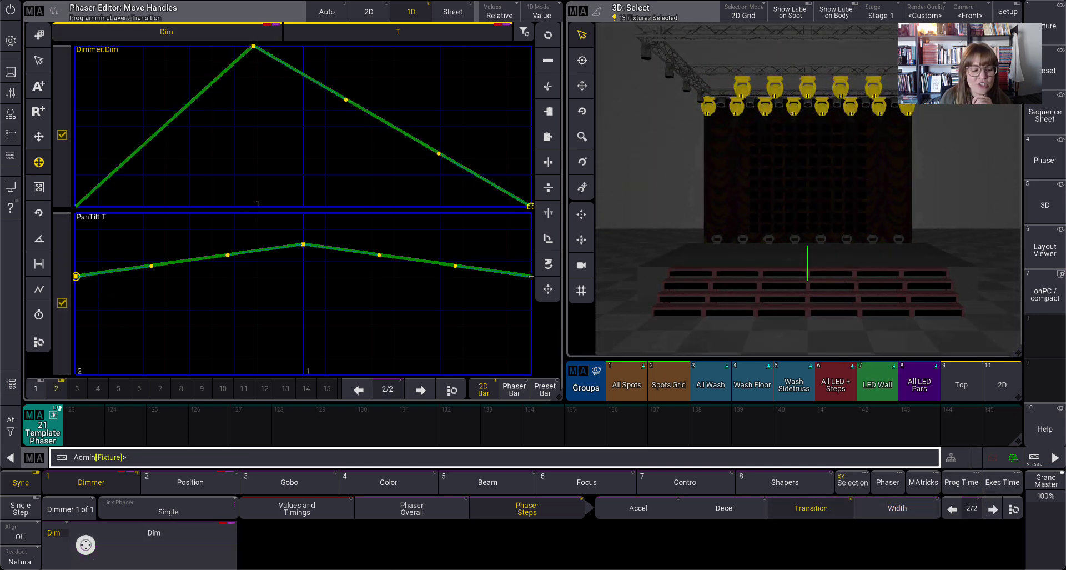
pyautogui.moveTo(86, 545); pyautogui.dragTo(85, 551)
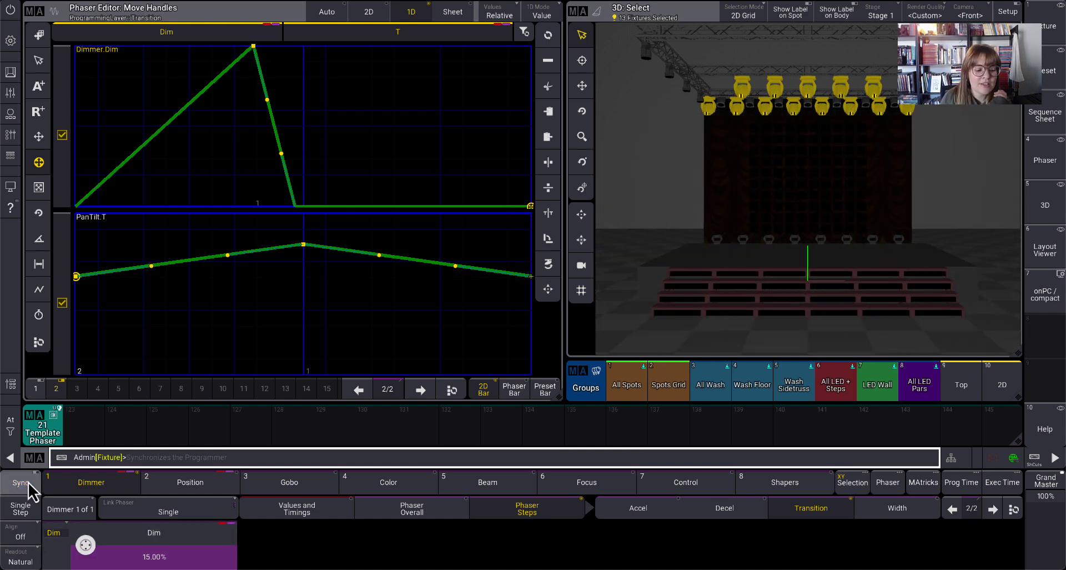
# Step: Turn programmer Sync back on and set MAtricks Speed From X to 10 BPM
pyautogui.click(29, 482)
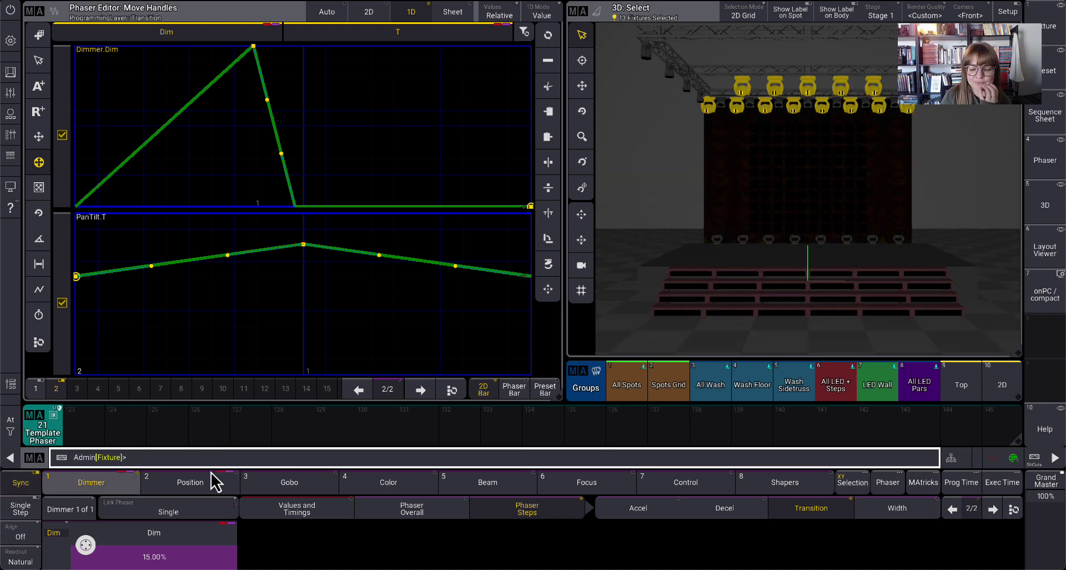
pyautogui.click(886, 483)
pyautogui.click(1057, 22)
pyautogui.click(924, 482)
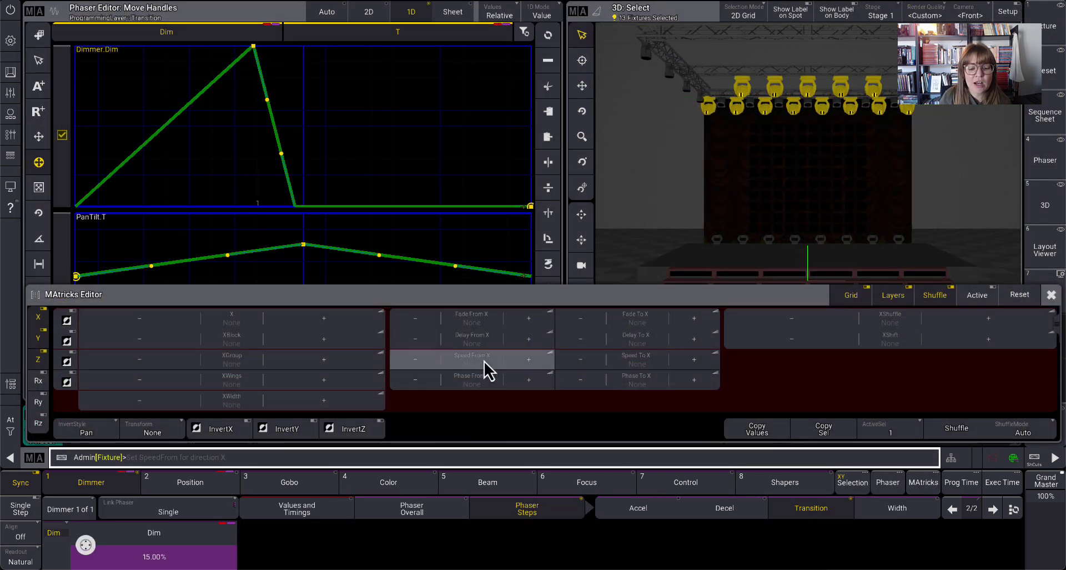
pyautogui.click(484, 361)
pyautogui.write('10')
pyautogui.press('Return')
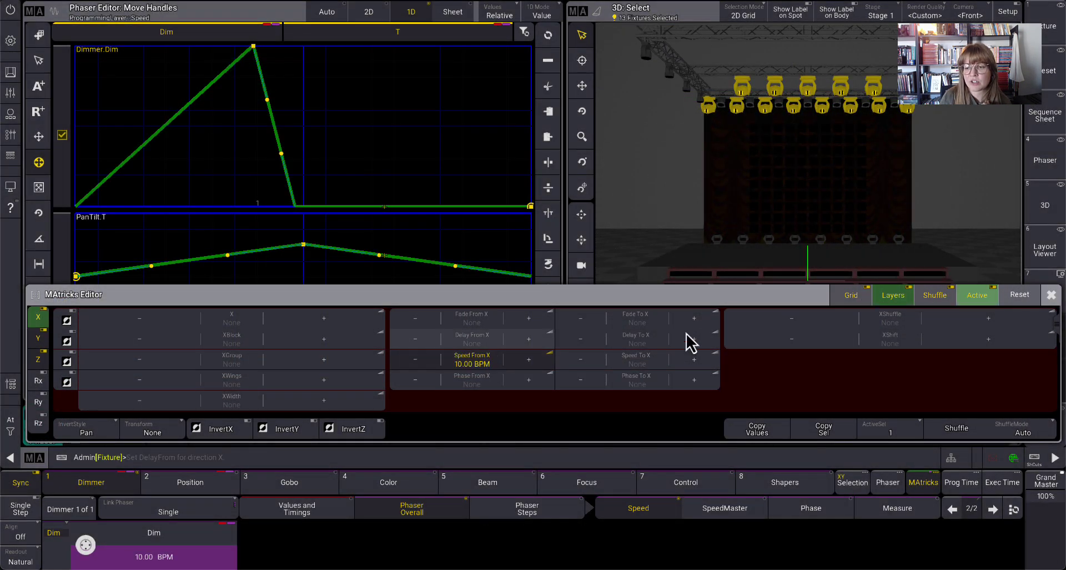
pyautogui.click(1052, 295)
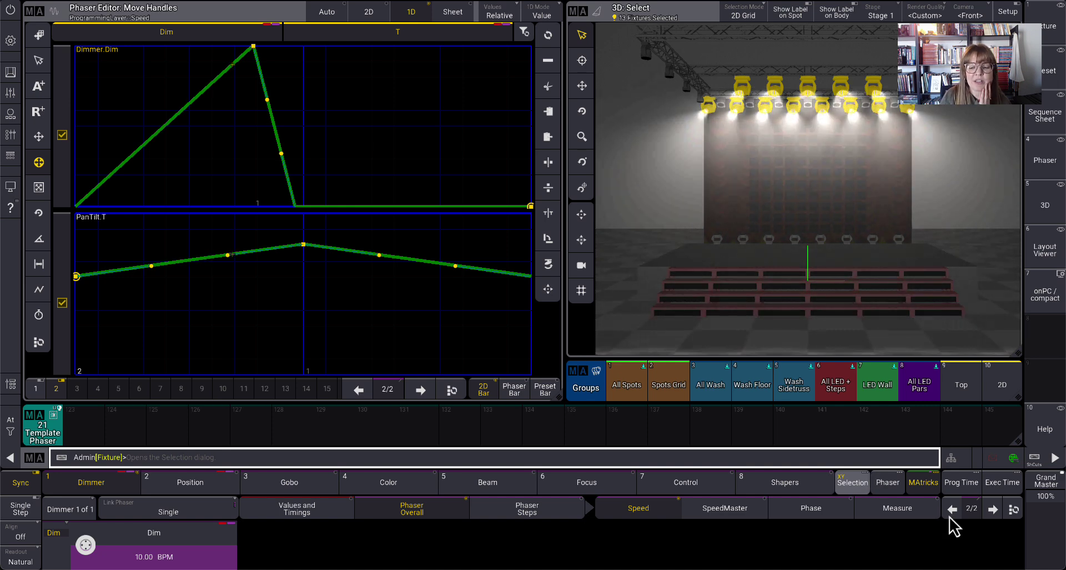
# Step: Set Link Phaser to AtFilter and reduce the Width of step 2 to 19% on the dimmer and tilt graphs
pyautogui.click(207, 515)
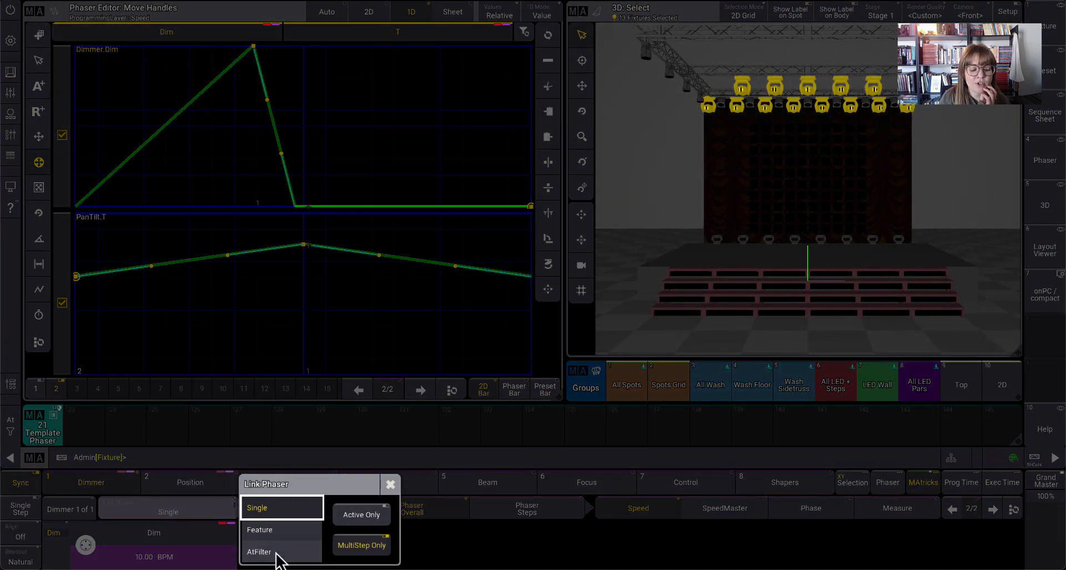
pyautogui.click(276, 552)
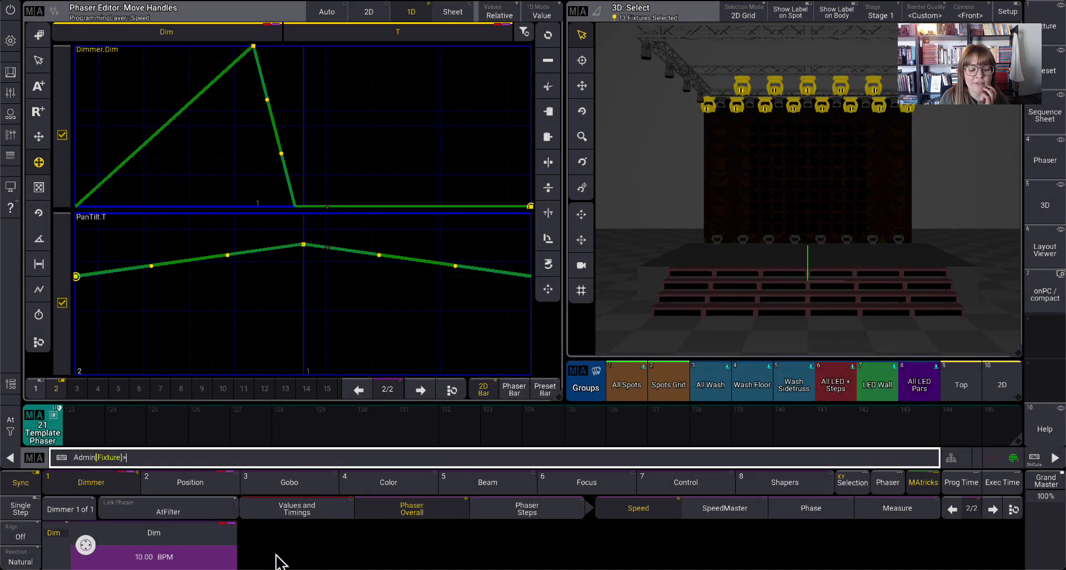
pyautogui.click(567, 515)
pyautogui.click(895, 507)
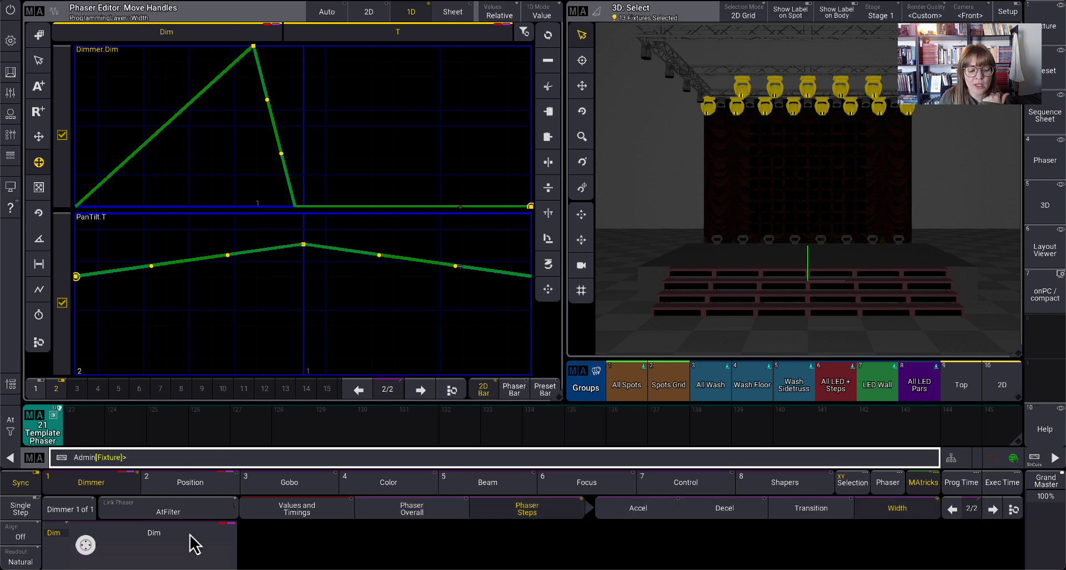
pyautogui.moveTo(91, 554); pyautogui.dragTo(87, 552)
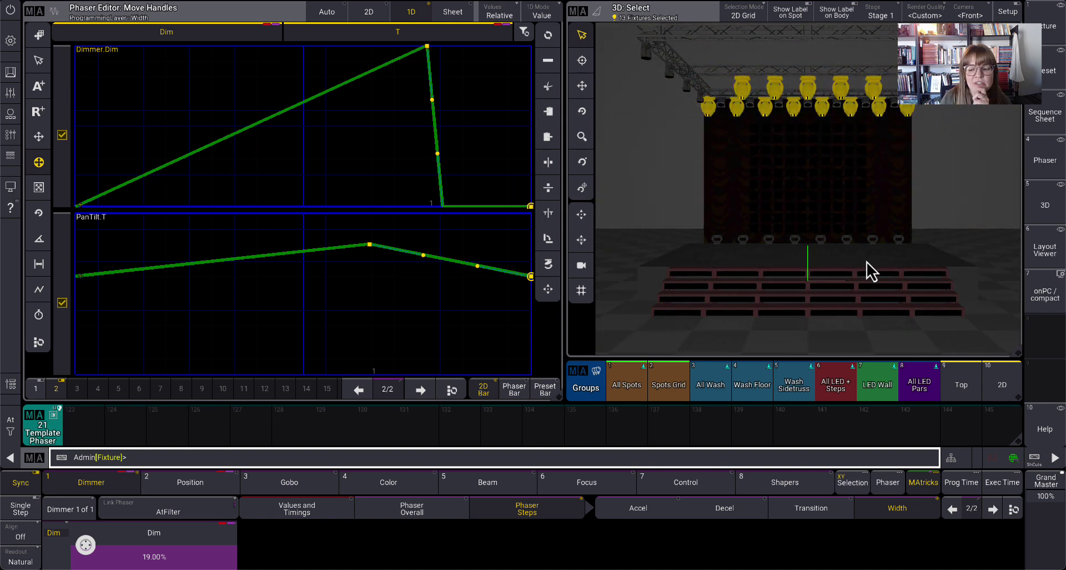
# Step: Set Link Phaser to Single and reduce the dimmer's step 1 Width to 27%
pyautogui.click(957, 508)
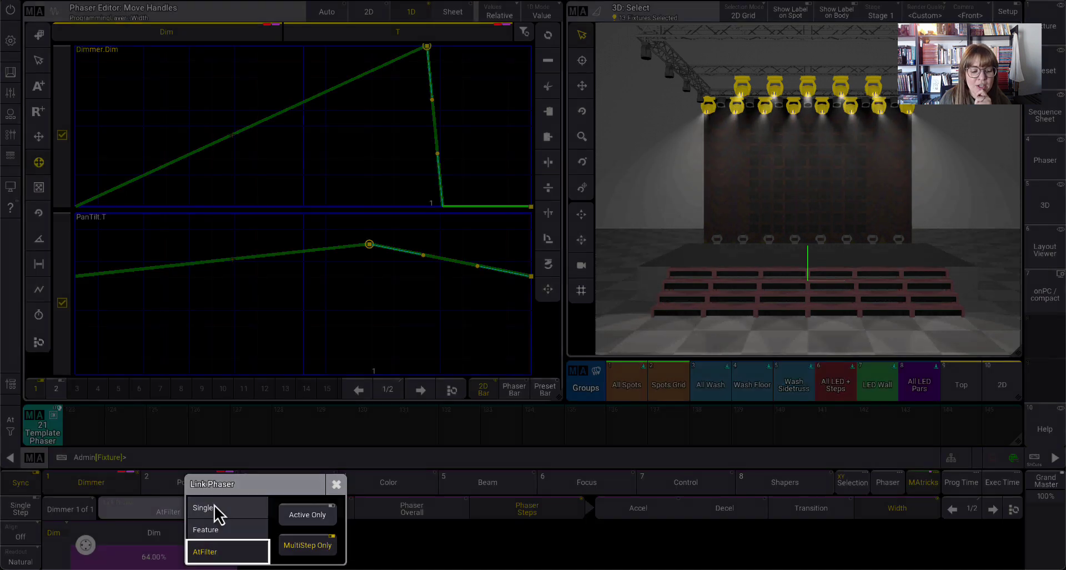
pyautogui.click(213, 507)
pyautogui.scroll(-8, 90, 551)
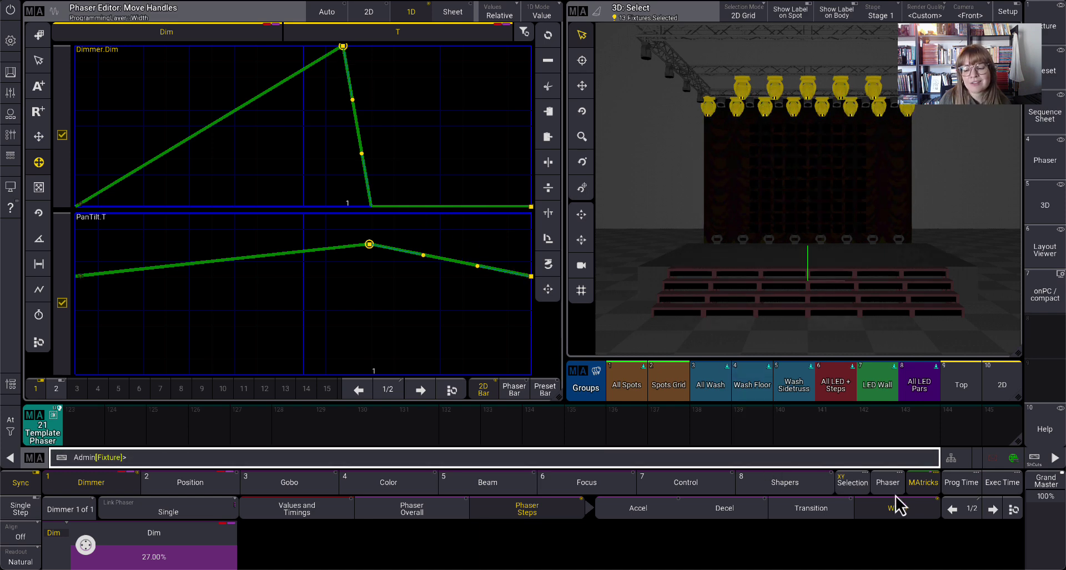
# Step: Set MAtricks Speed From X to 20 BPM and close the editor
pyautogui.click(923, 488)
pyautogui.click(492, 368)
pyautogui.click(538, 483)
pyautogui.click(513, 515)
pyautogui.click(587, 547)
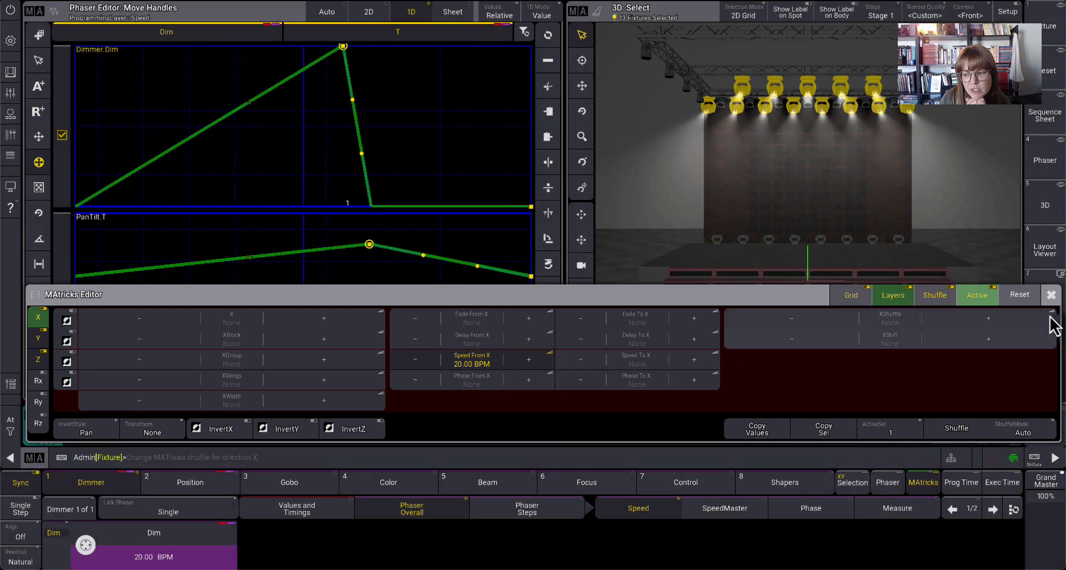
pyautogui.click(1051, 294)
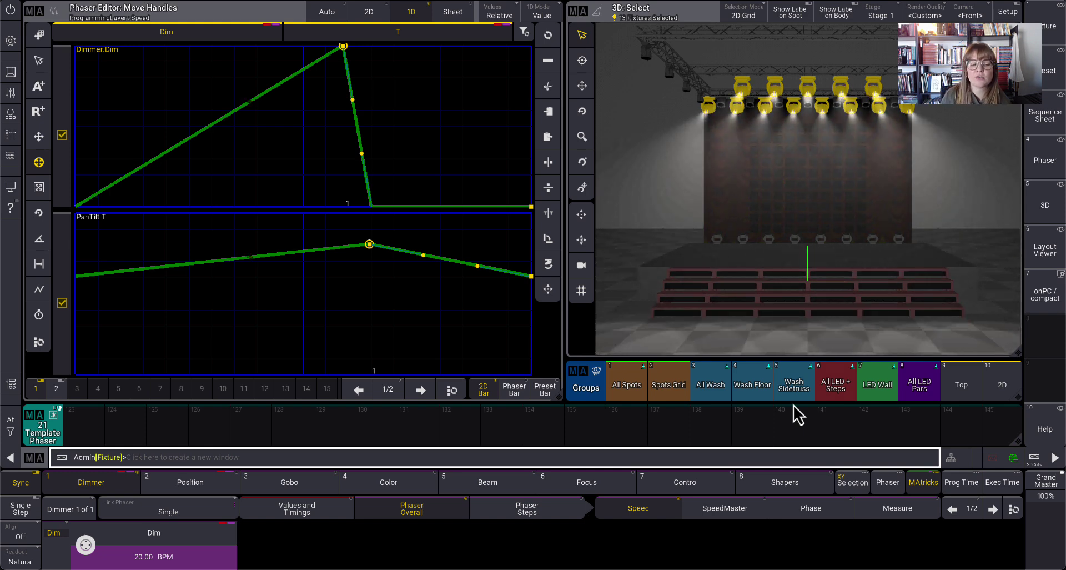
# Step: Store the phaser as a preset in the first empty slot of the Template Phaser pool
pyautogui.click(83, 425)
pyautogui.click(52, 392)
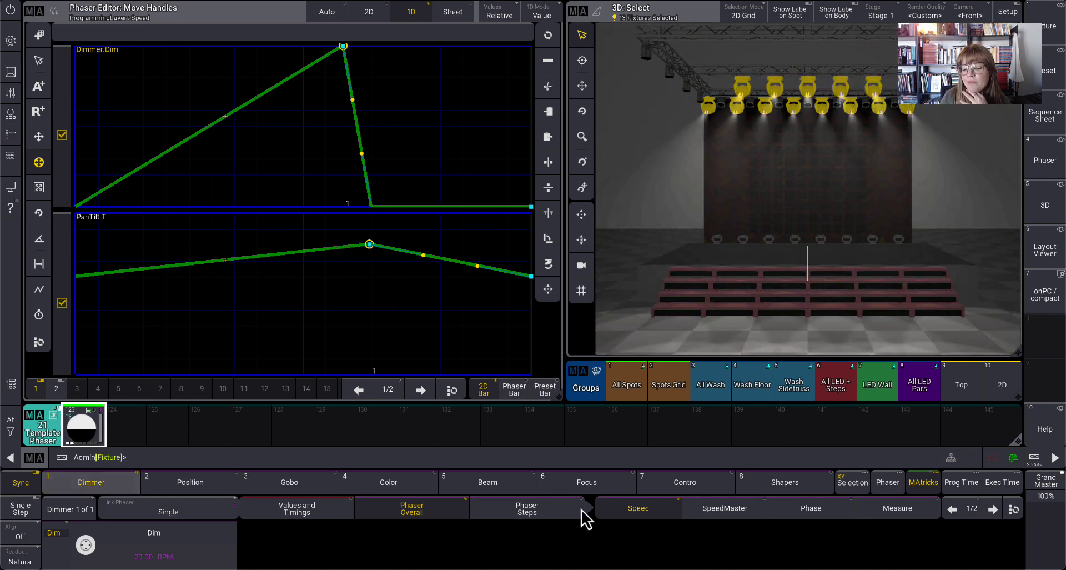
# Step: Spread the phase along X from 0 to 360° in MAtricks and shuffle the selection
pyautogui.click(923, 484)
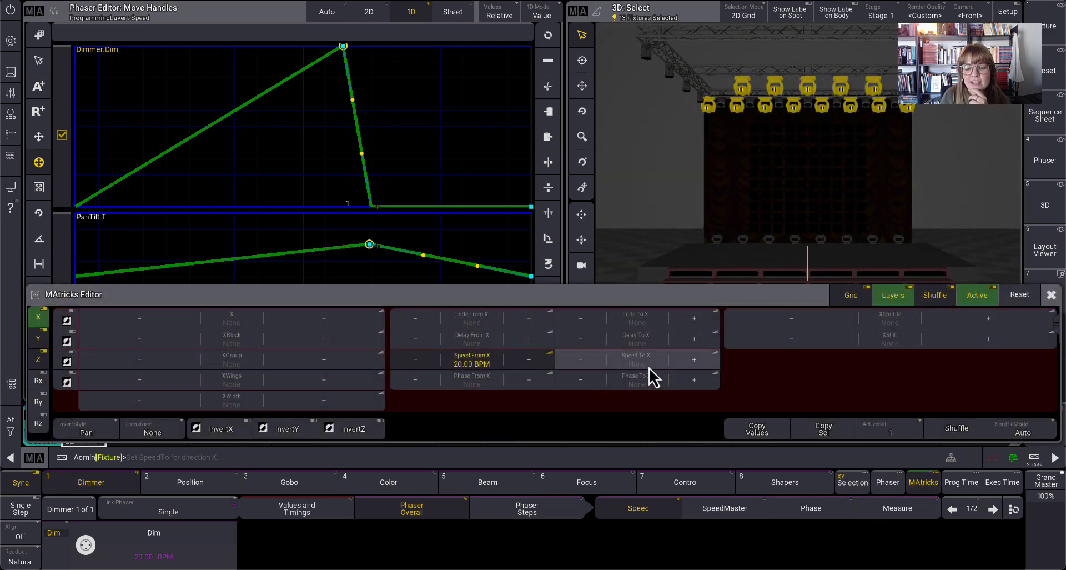
pyautogui.click(657, 383)
pyautogui.click(842, 491)
pyautogui.click(972, 435)
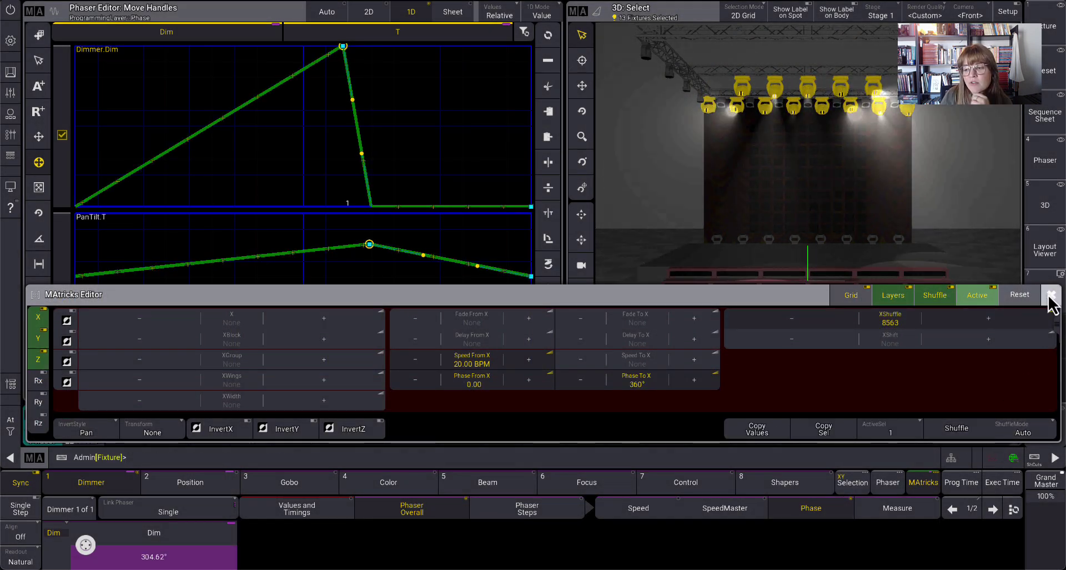
pyautogui.click(1052, 295)
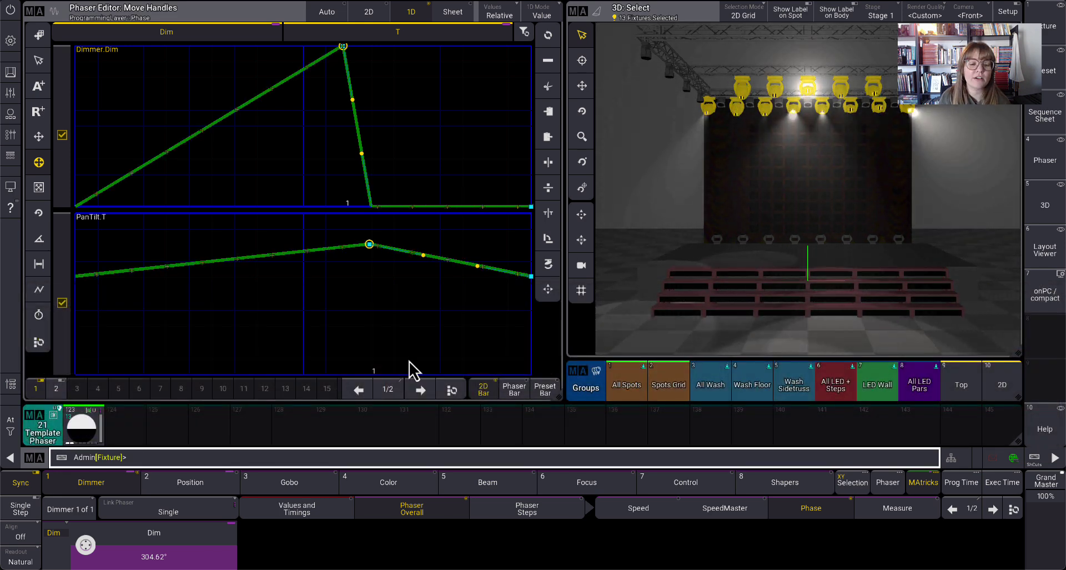